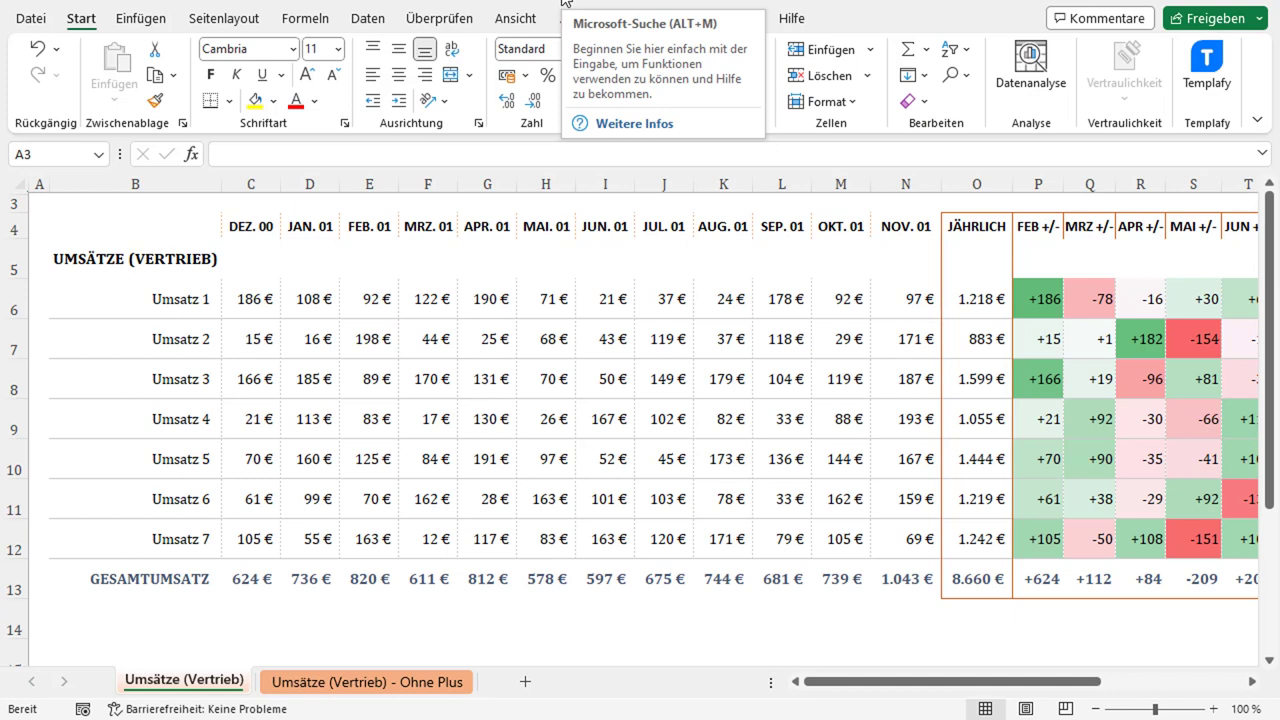
Step: Test-enter +100 in empty cell B4, check the stored value, then clear it
left_click(151, 227)
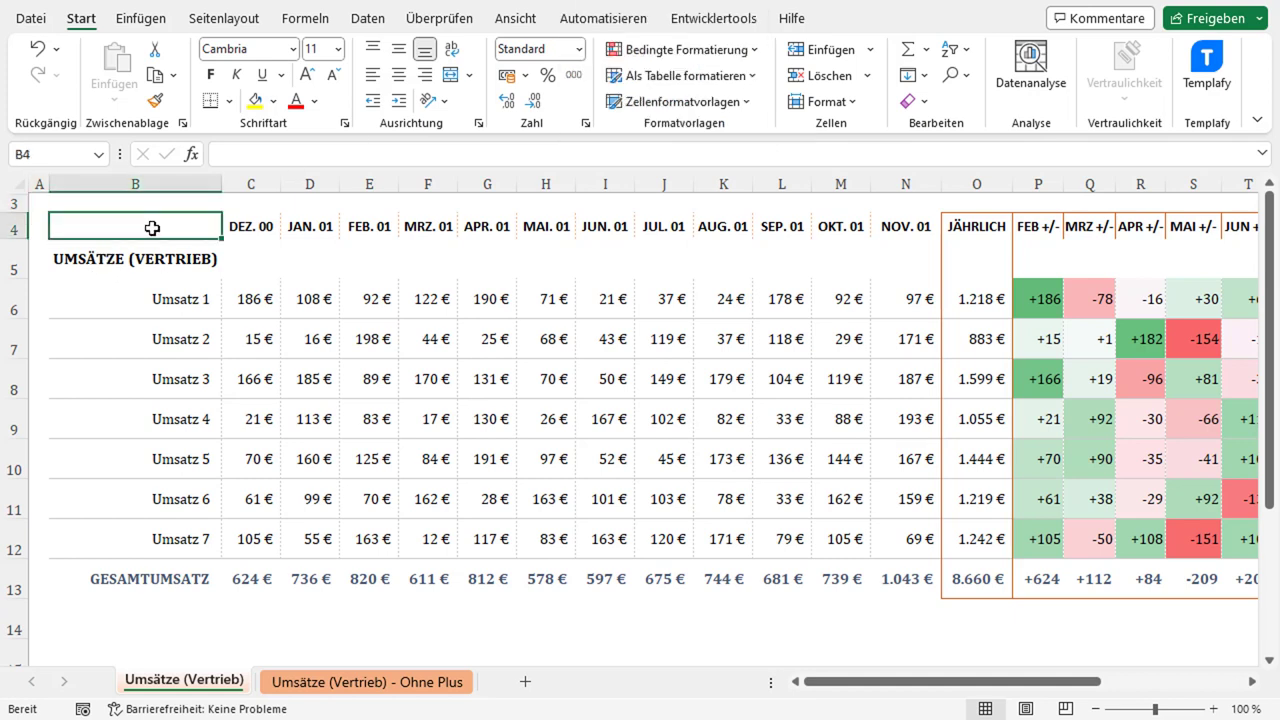
type("+100")
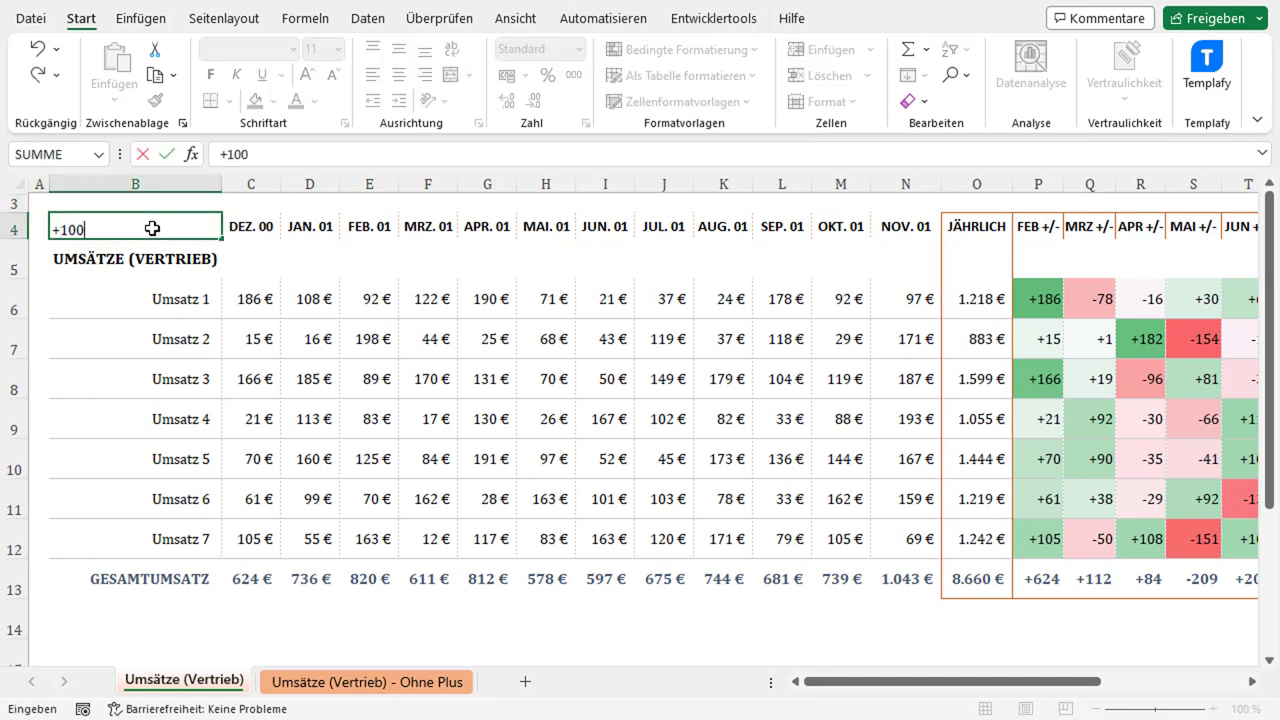
key("Return")
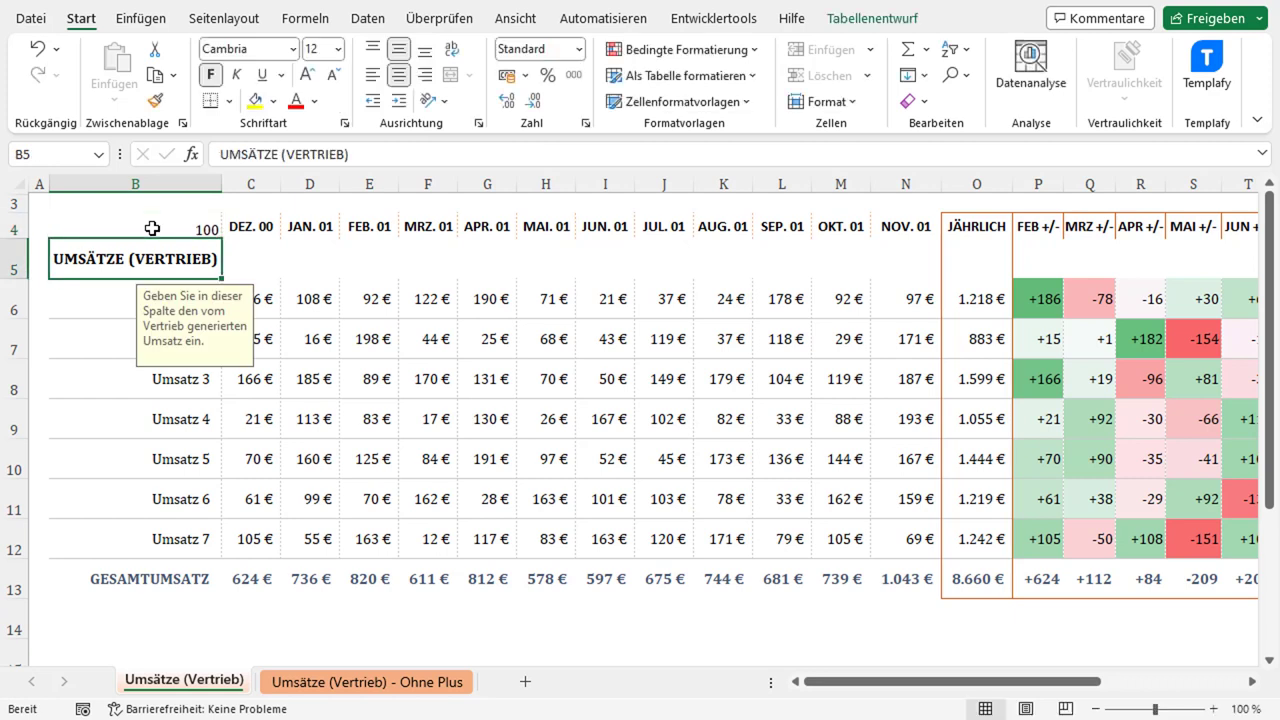
left_click(151, 228)
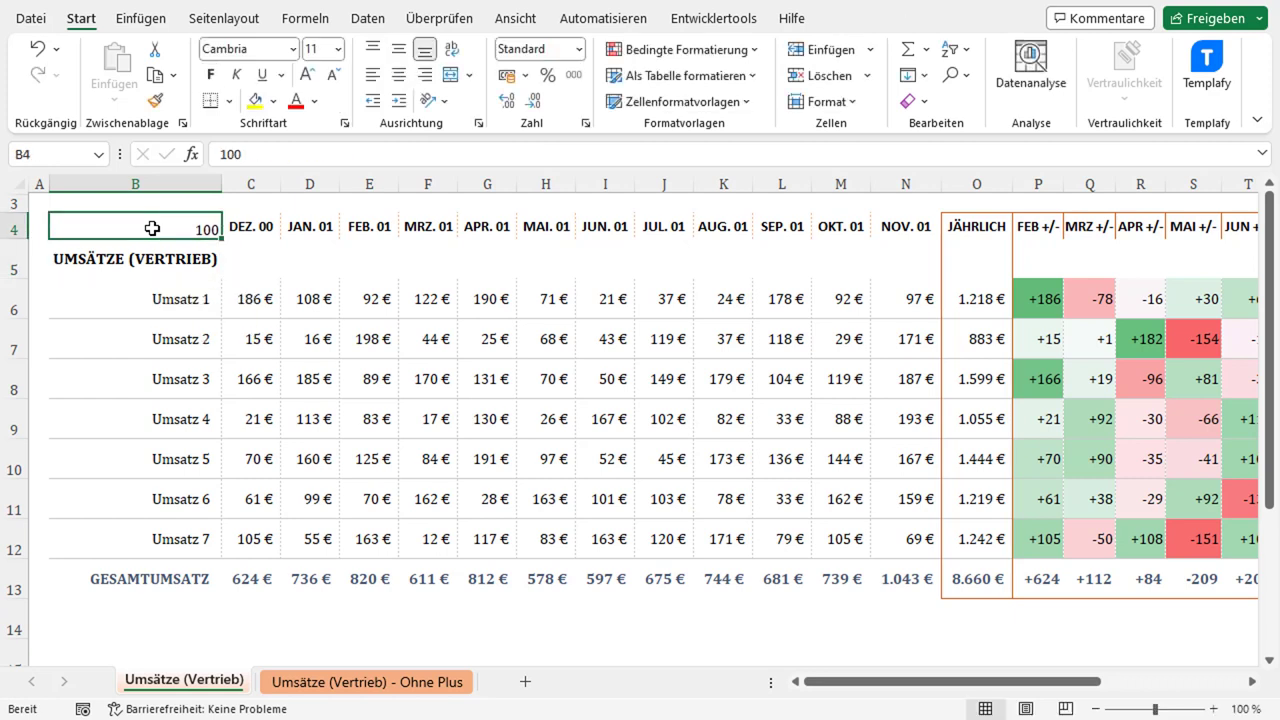
key("Delete")
Step: Test-enter 0044 in B4, see it stored as 44, and clear the cell
type("00")
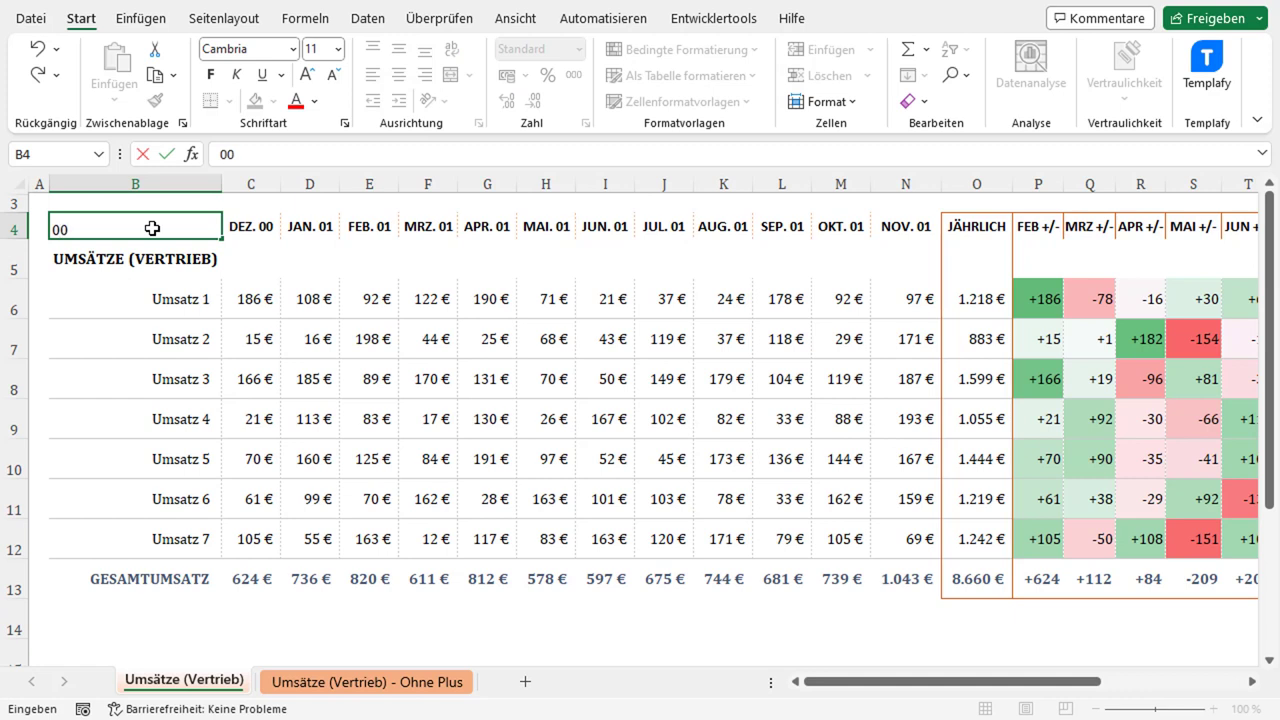
type("44")
key("Return")
left_click(151, 228)
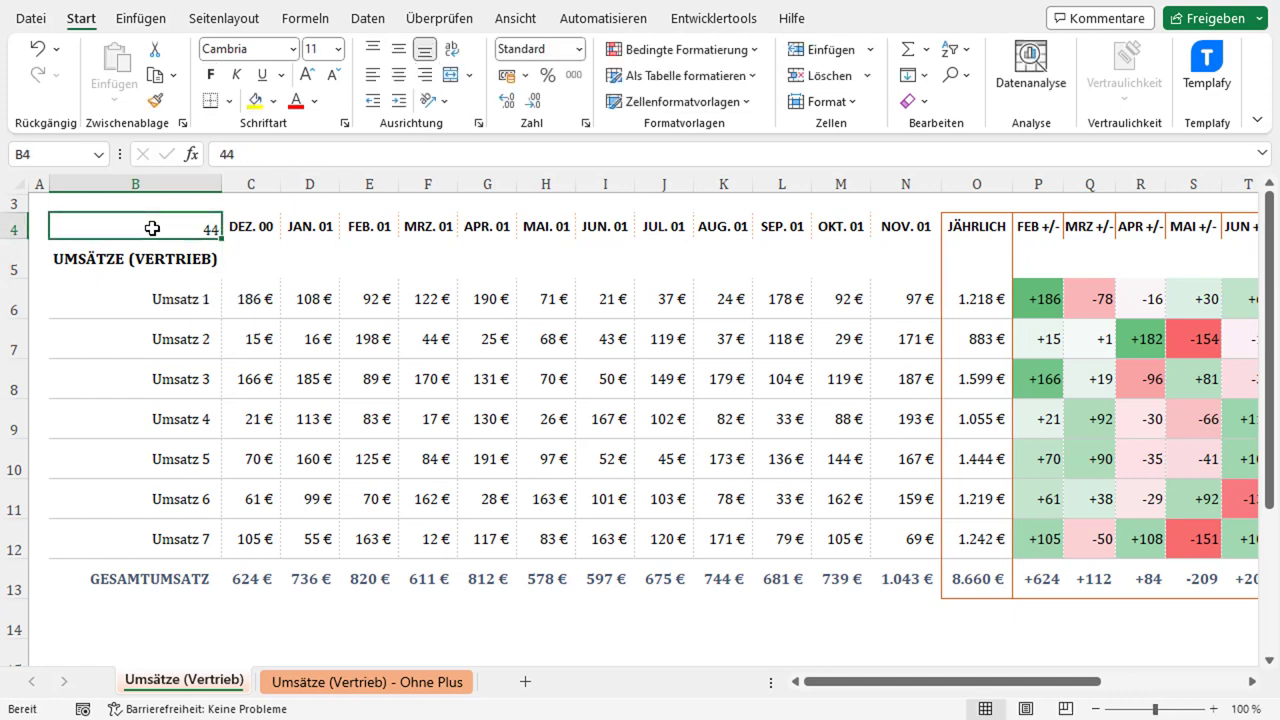
key("Delete")
Step: Select the month headers, Umsatz row labels and the monthly sales figures
left_click(218, 330)
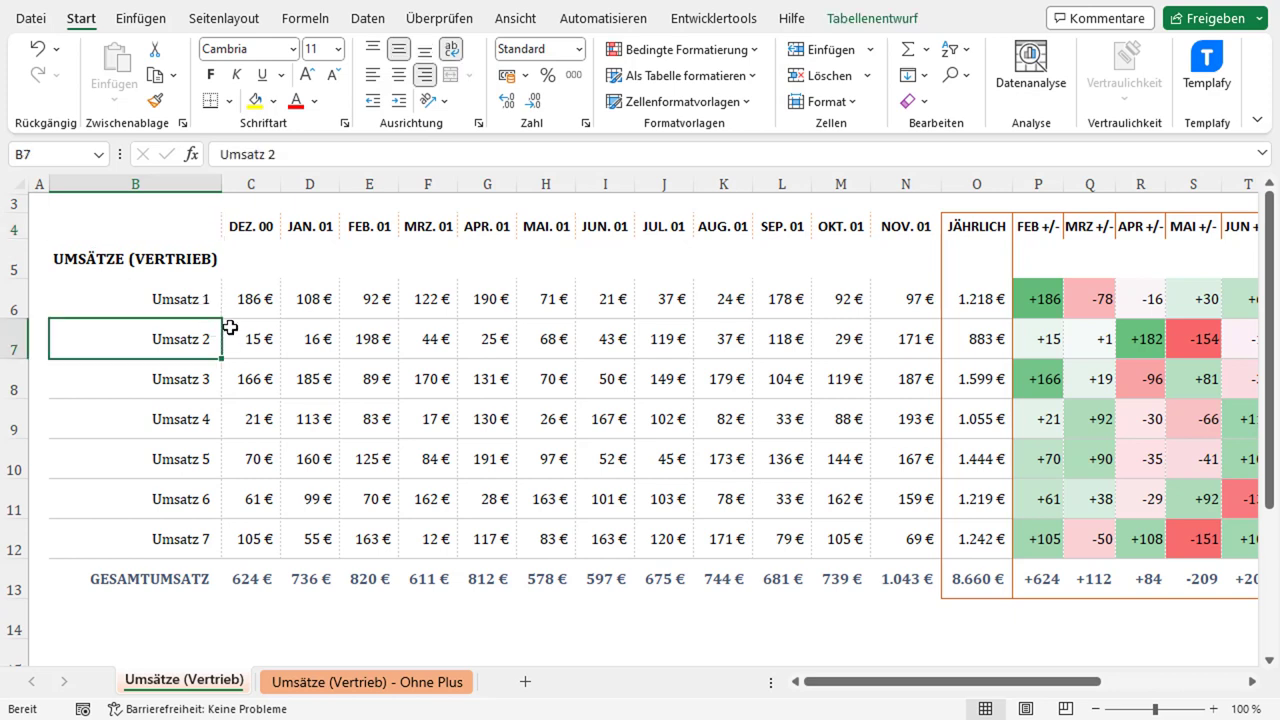
left_click_drag(256, 227, 926, 228)
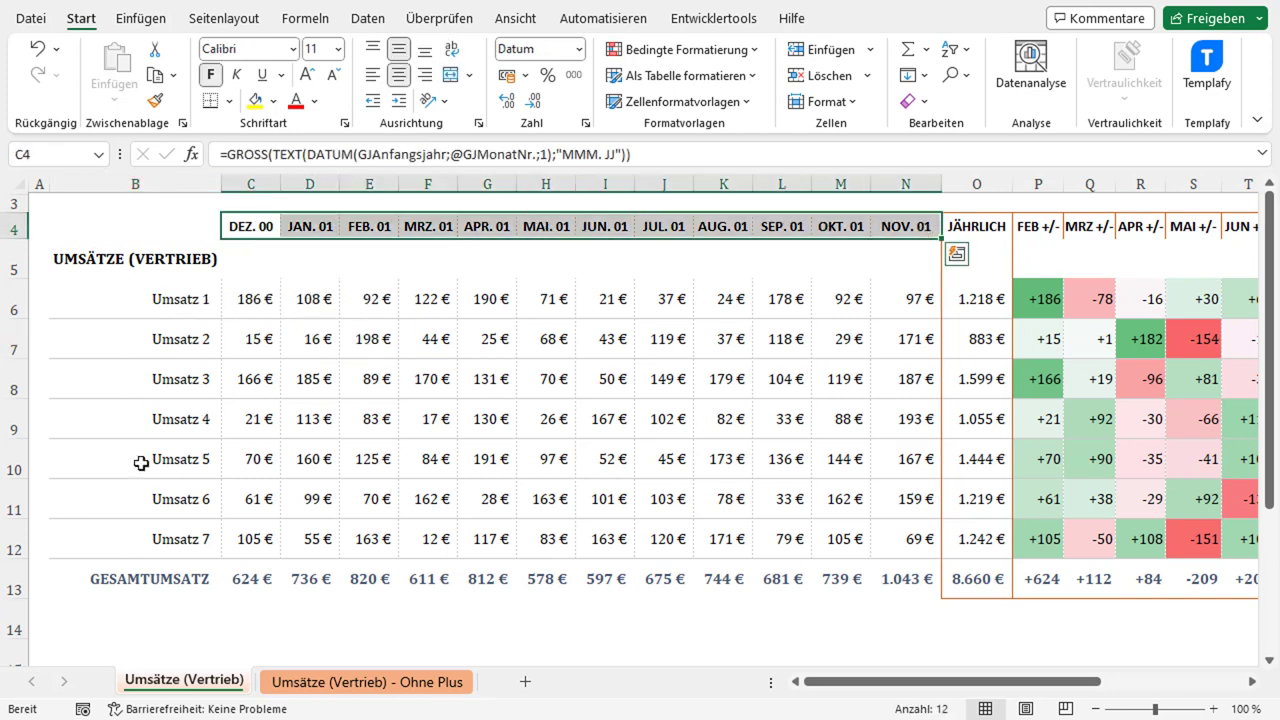
left_click_drag(141, 300, 206, 540)
left_click(305, 345)
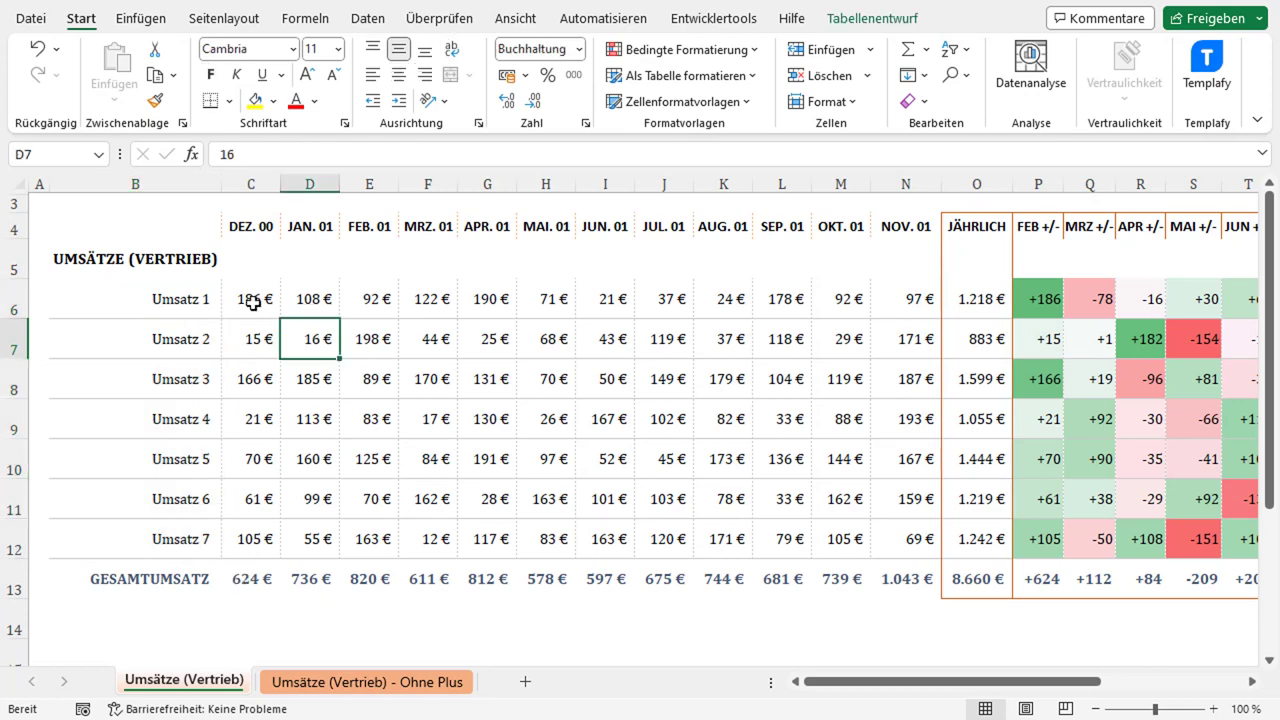
left_click_drag(252, 303, 842, 532)
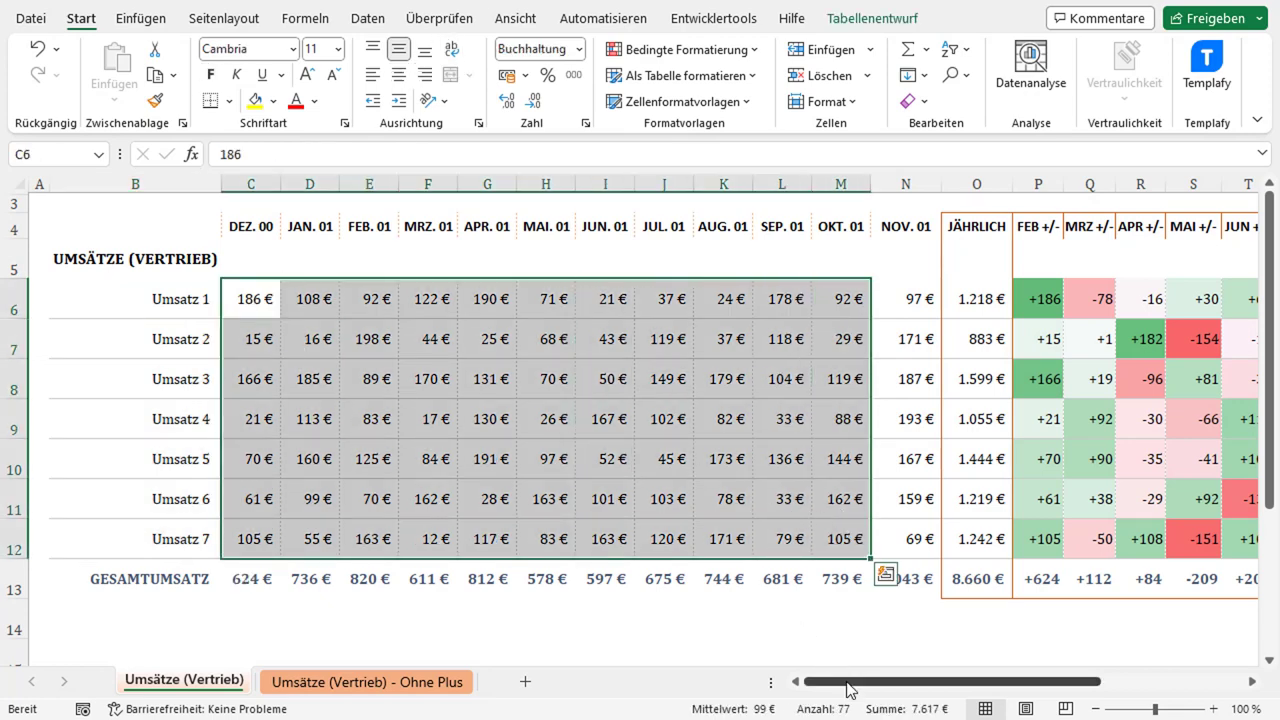
Step: Scroll right to the FEB–NOV +/- columns and select P6 to inspect its custom format
left_click_drag(848, 688, 990, 684)
left_click(452, 313, "ctrl")
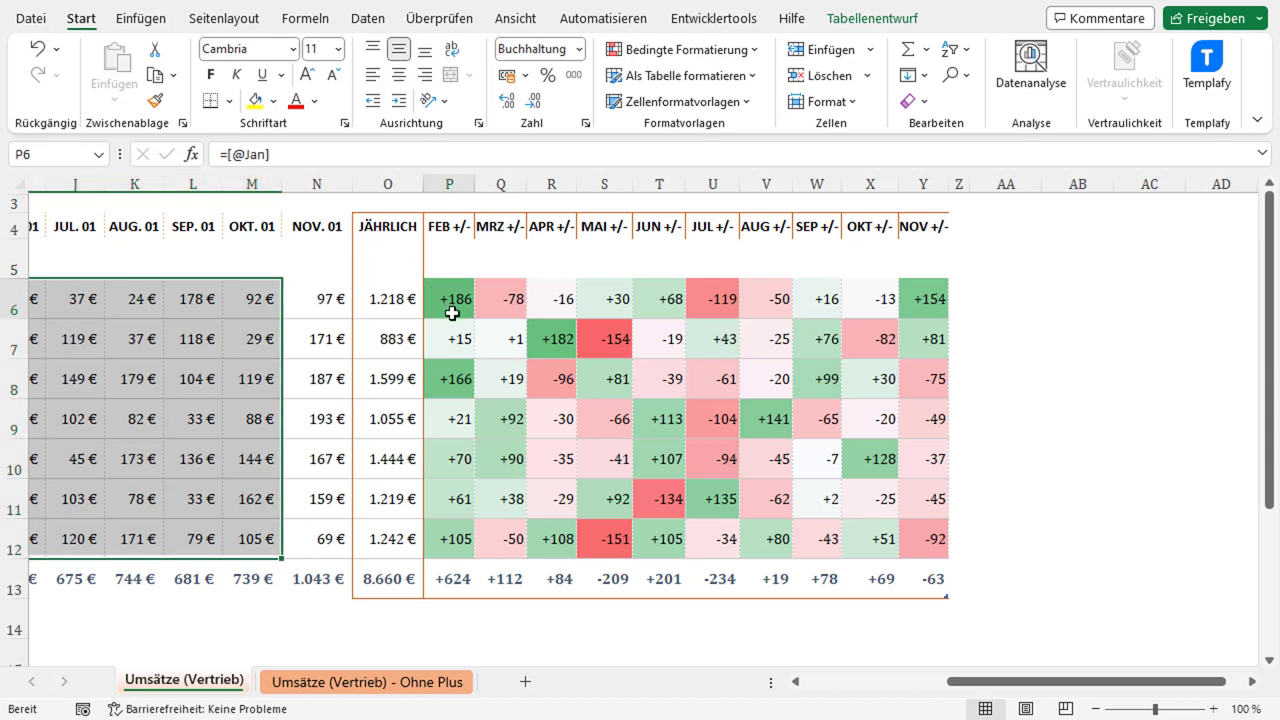
left_click(452, 313)
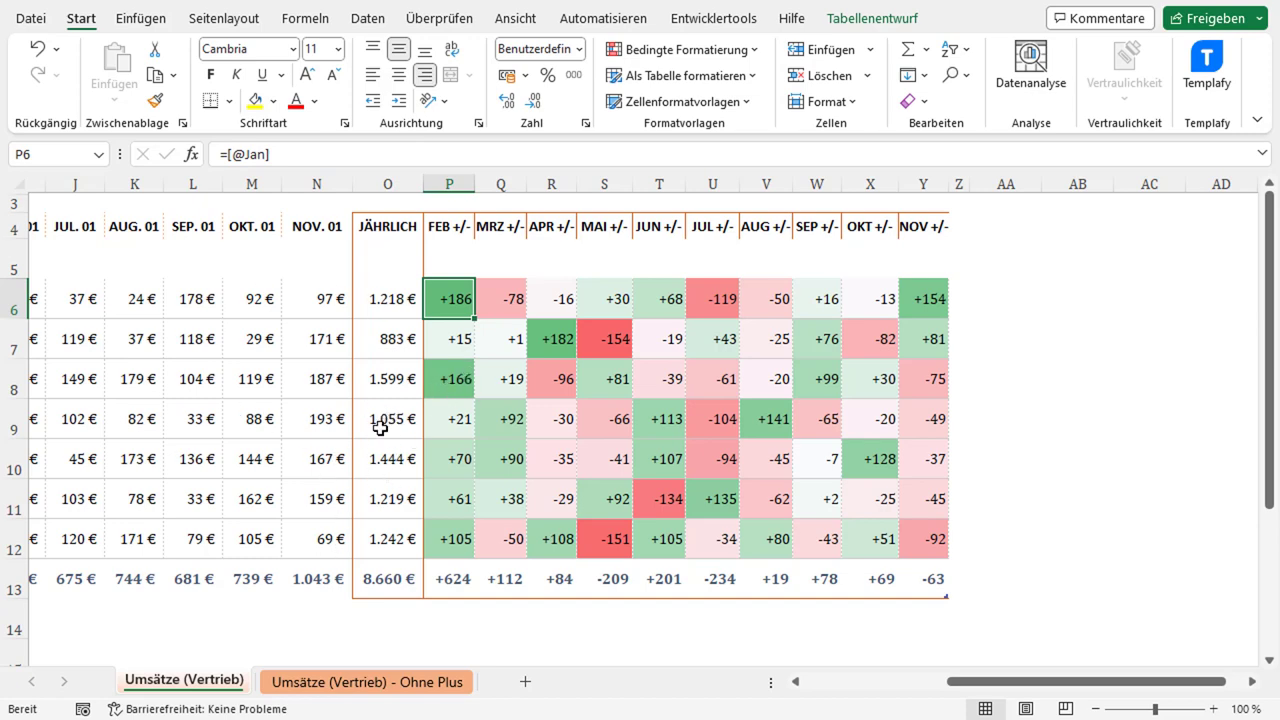
Step: Go to the 'Umsätze (Vertrieb) - Ohne Plus' sheet and select difference values P6:AA13
left_click(367, 684)
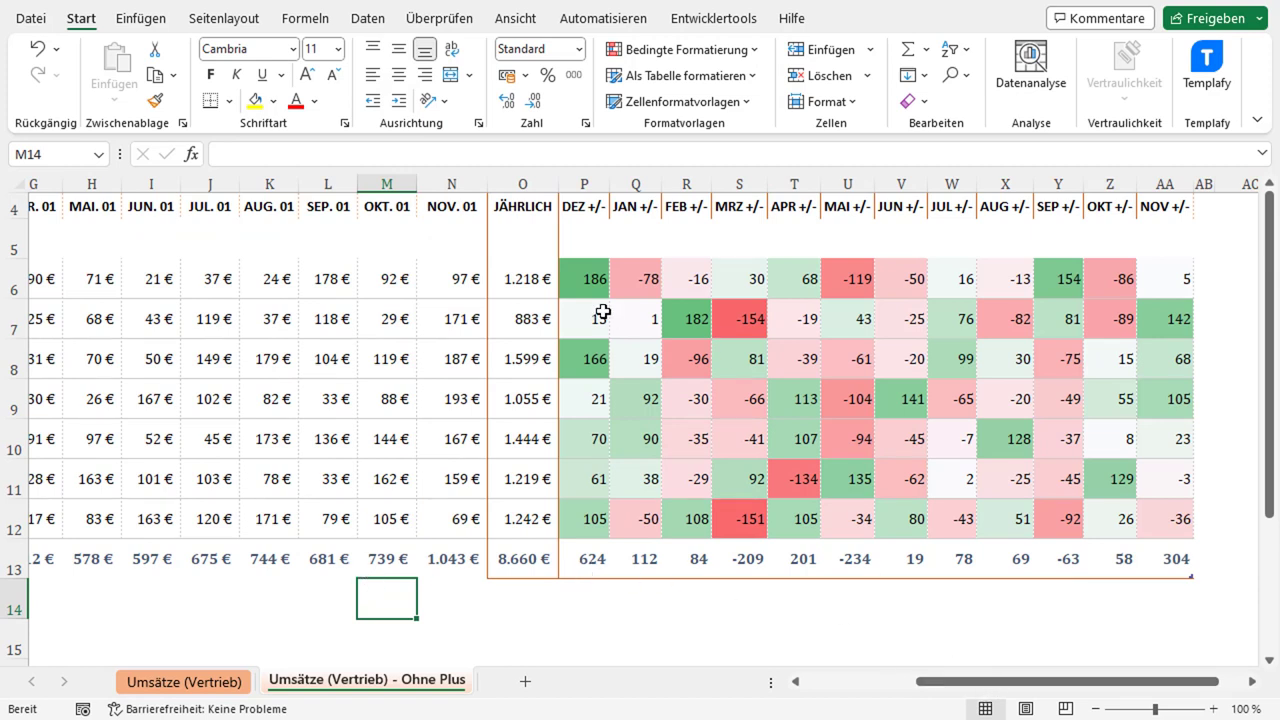
left_click(580, 280)
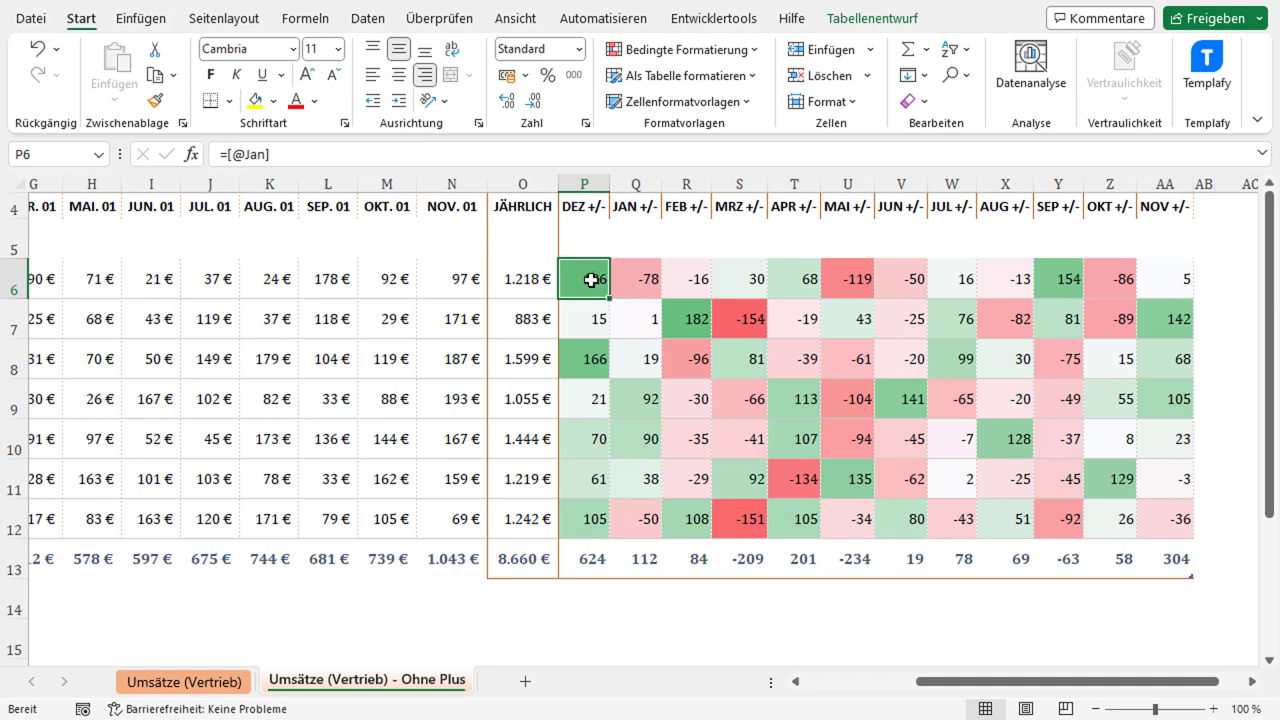
left_click_drag(993, 411, 1171, 549)
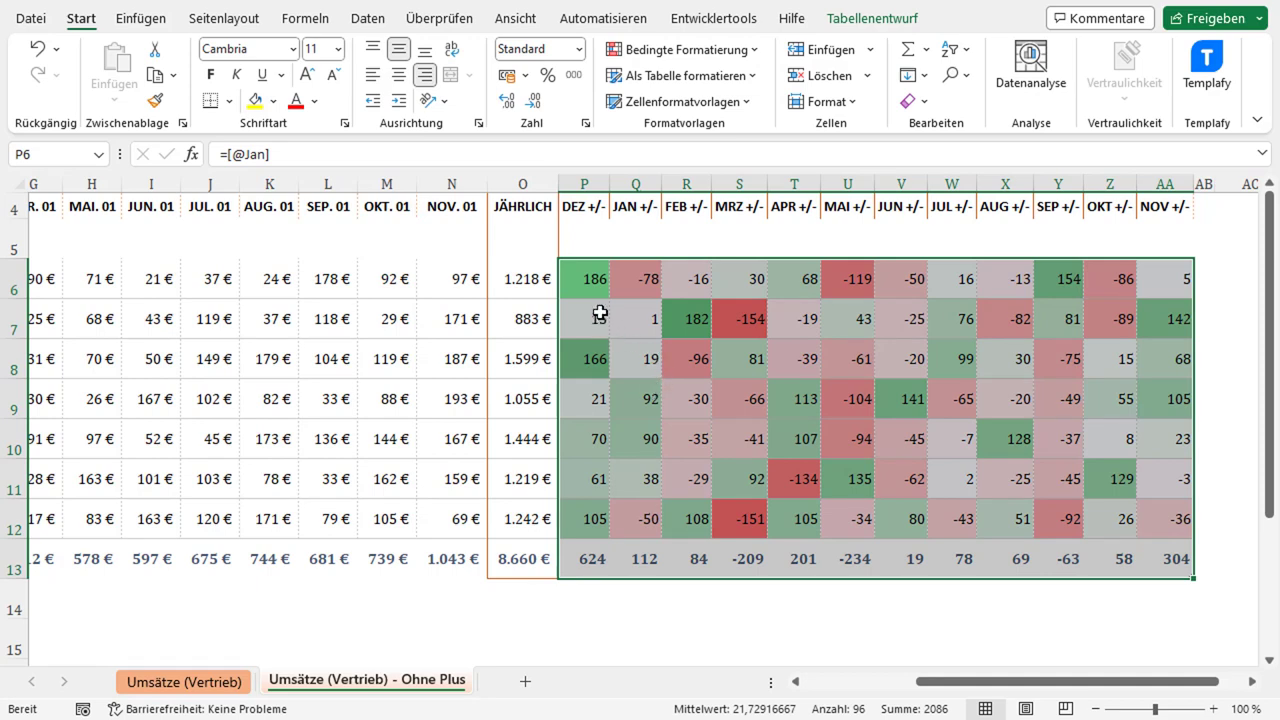
Step: Give P6:AA13 the custom number format +0;-0;0 in Zellen formatieren > Benutzerdefiniert
right_click(587, 283)
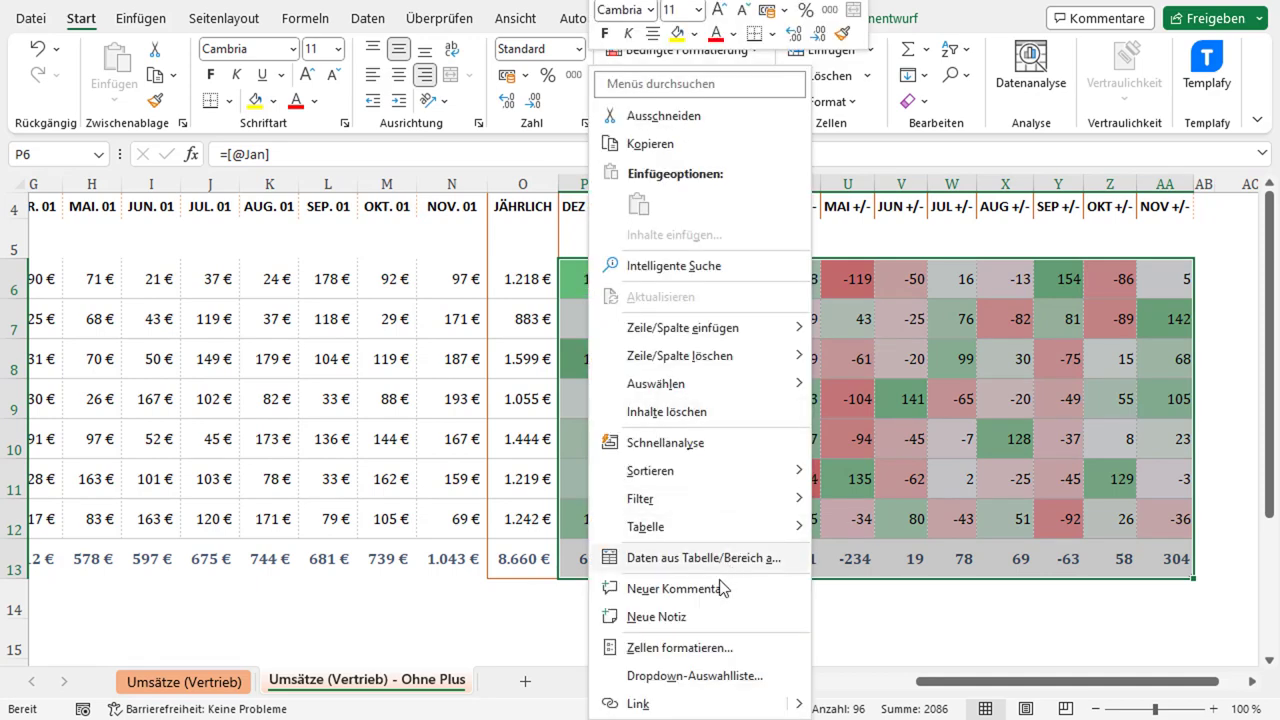
left_click(655, 640)
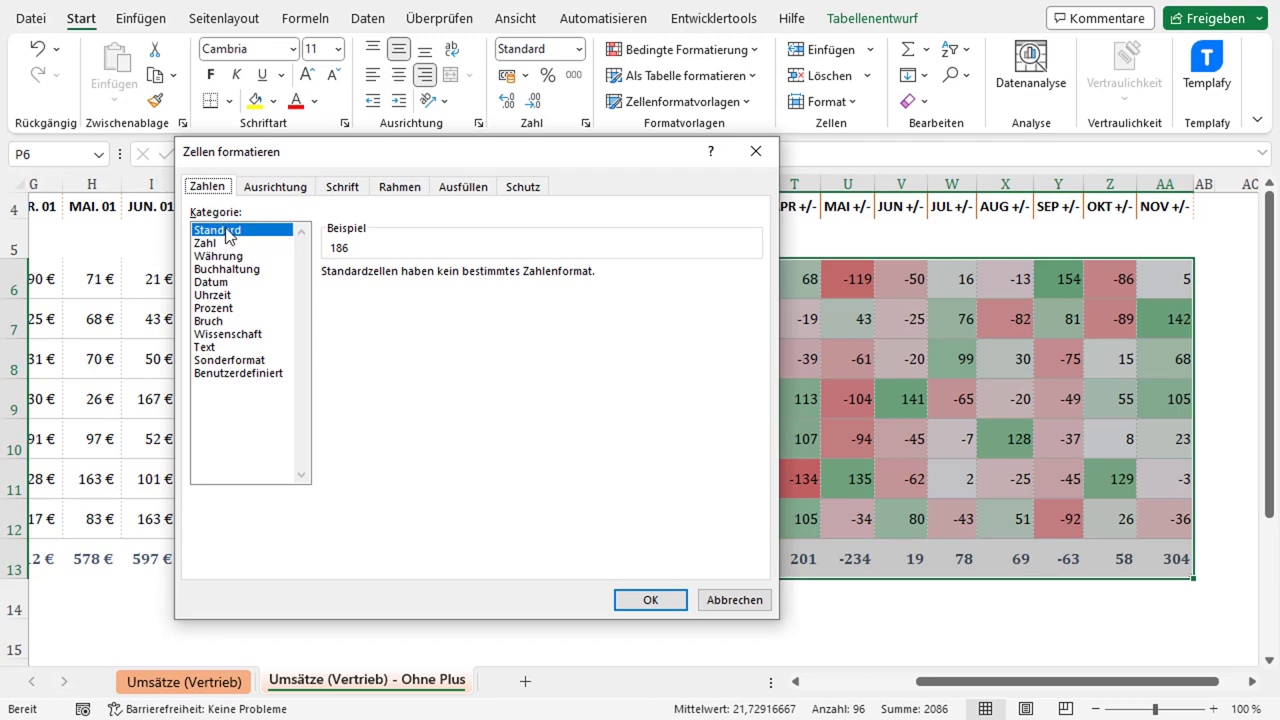
left_click(238, 376)
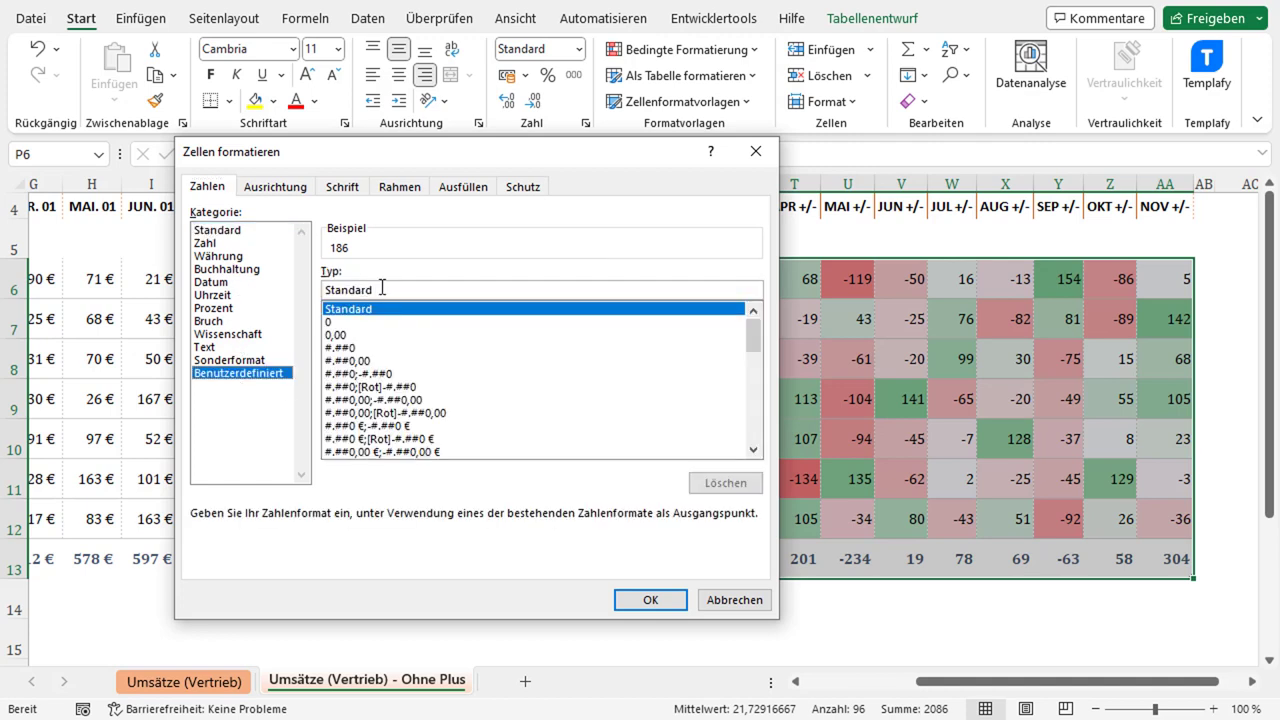
left_click_drag(380, 289, 276, 288)
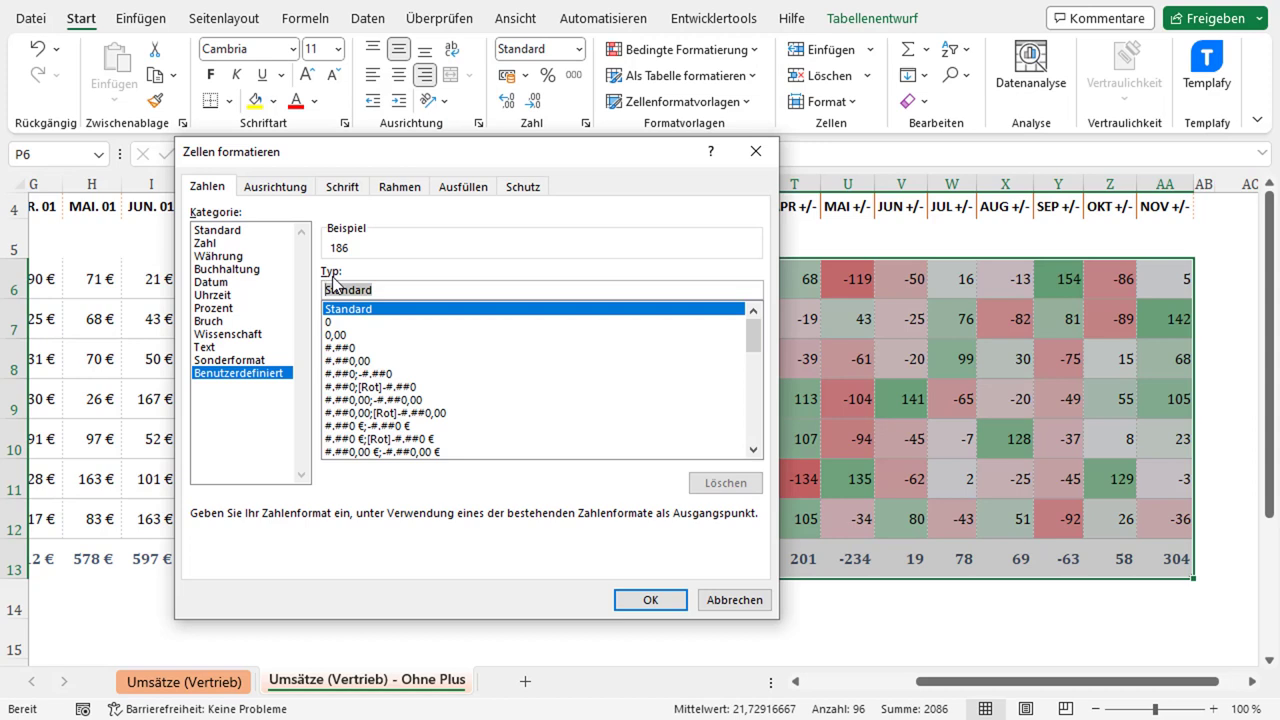
type("+0")
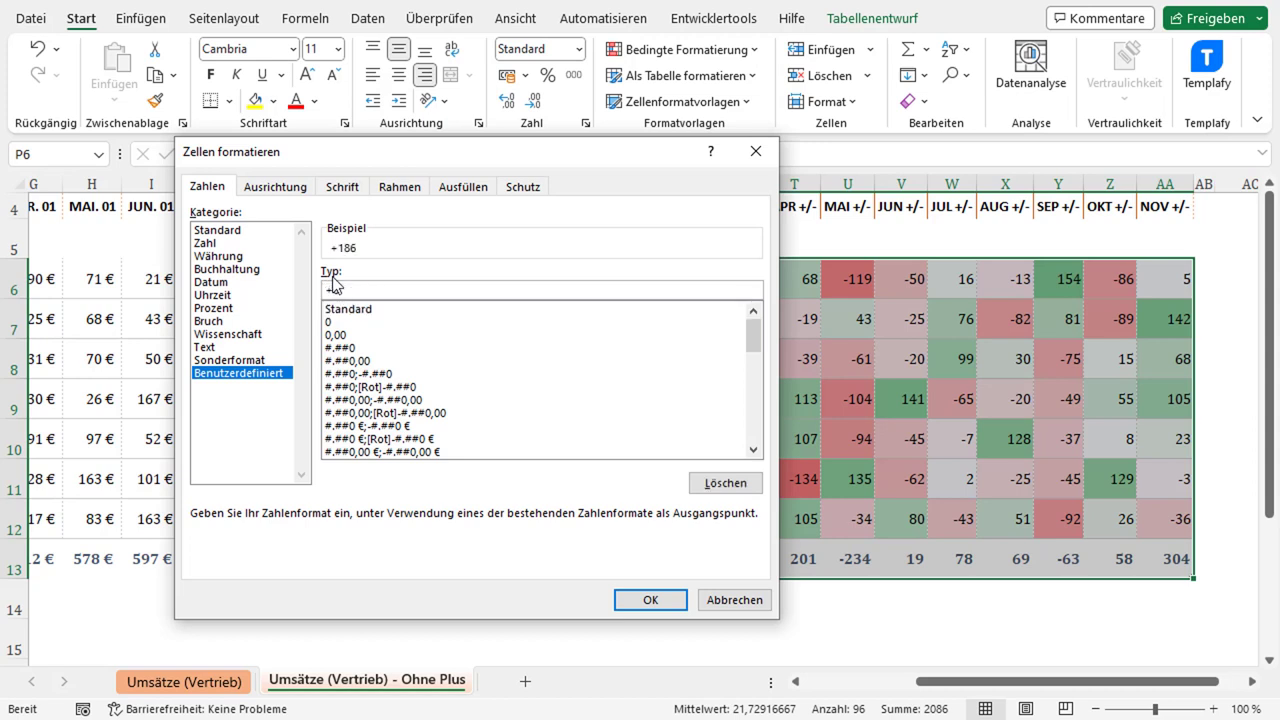
type(";")
type("-0")
type(";0")
left_click(650, 600)
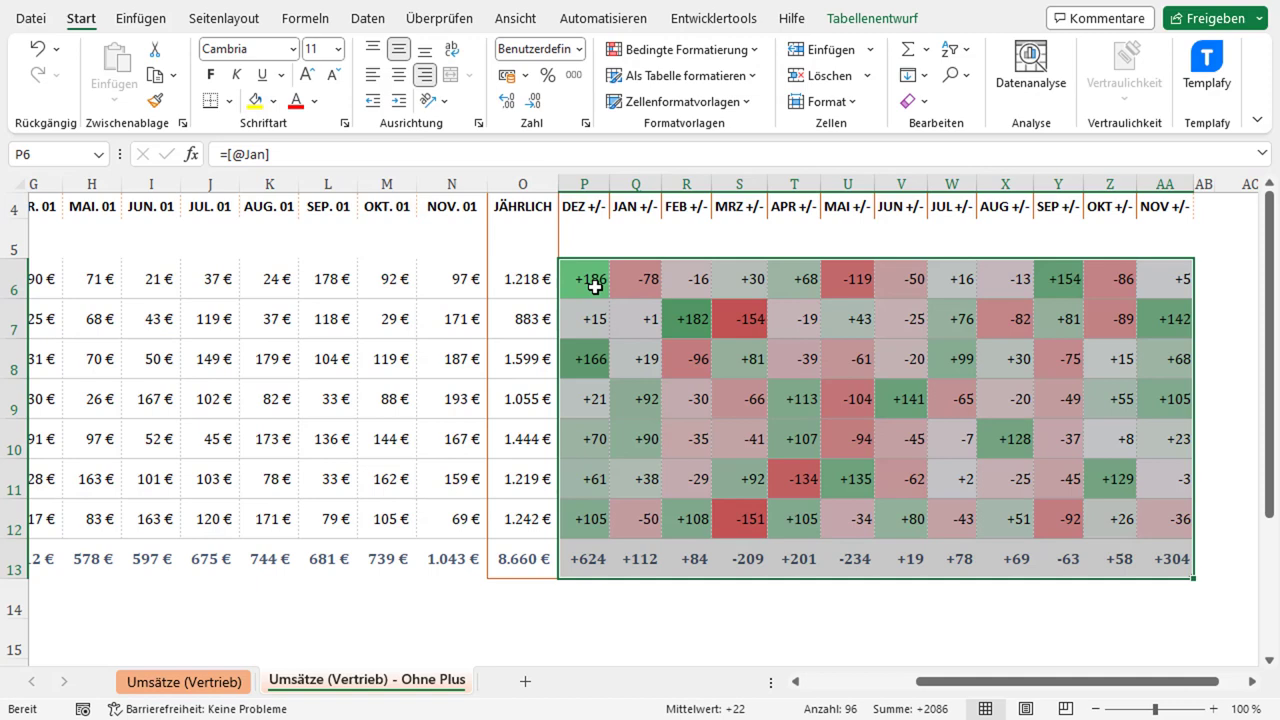
left_click(596, 287)
left_click(609, 330)
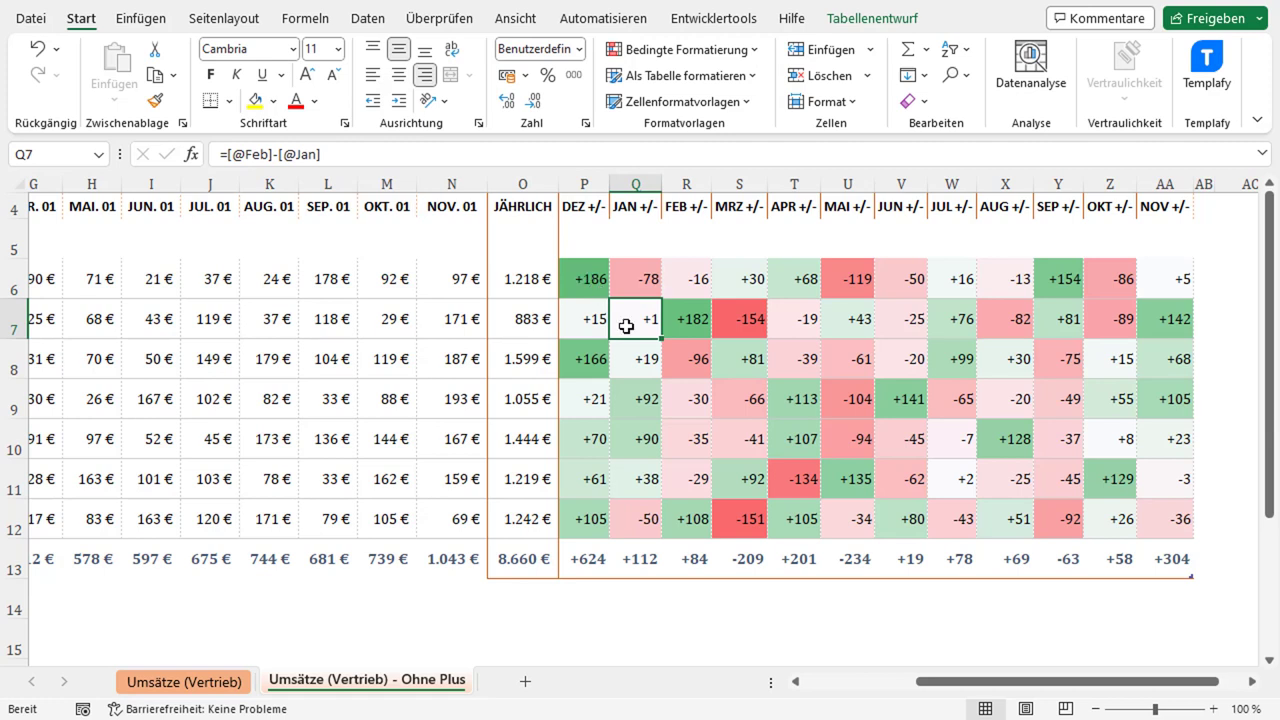
left_click(587, 278)
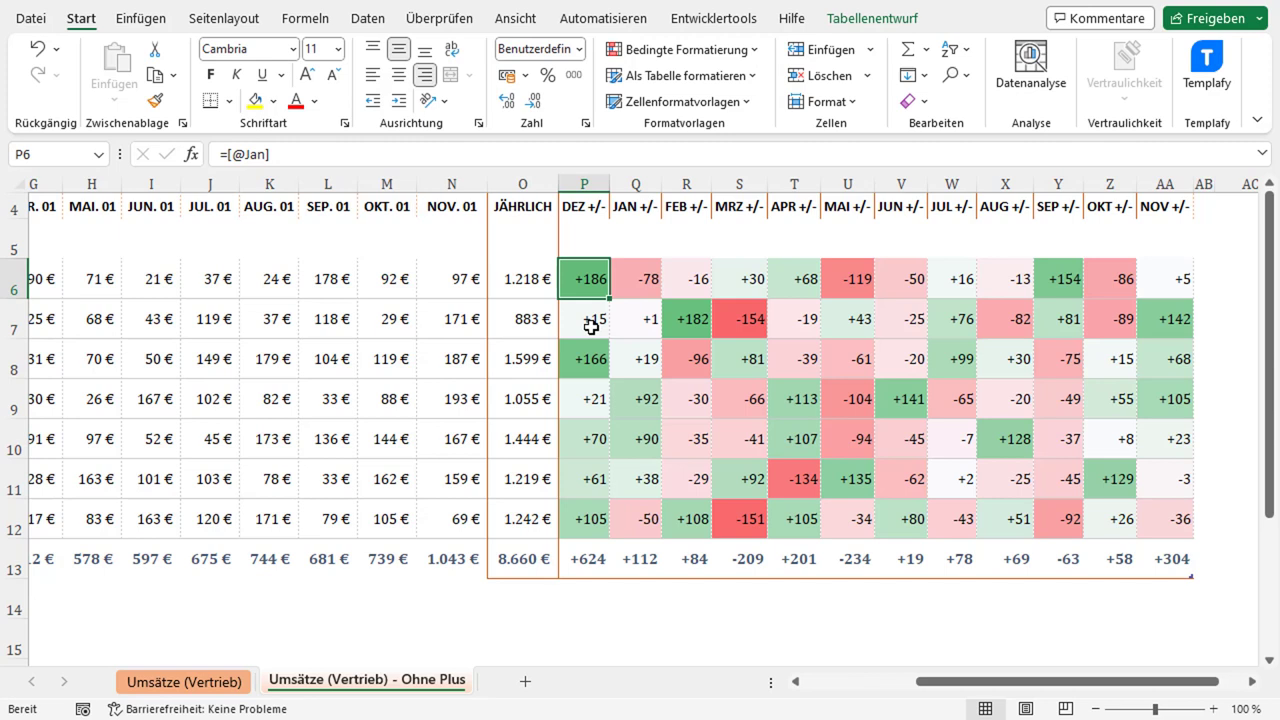